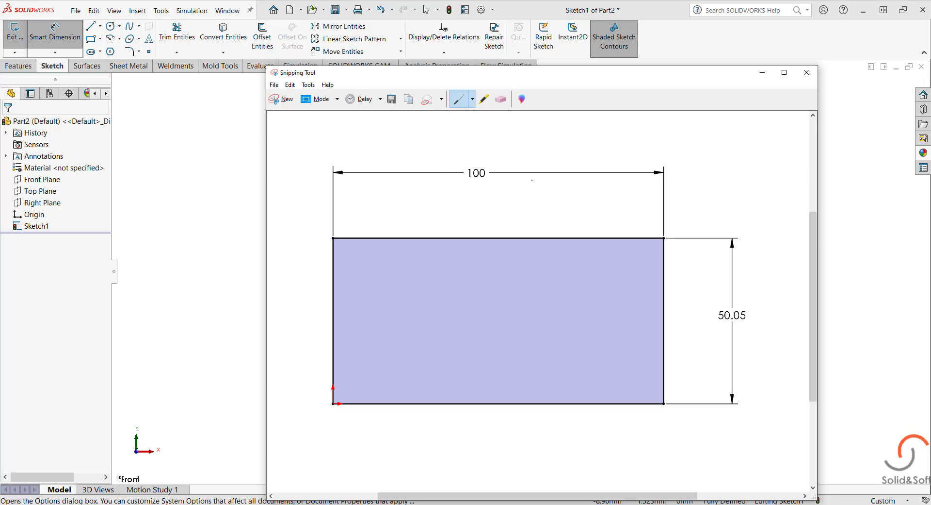
Step: Circle the 100 and 50.05 dimensions with the pen, then close the Snipping Tool capture
drag(489, 159, 491, 156)
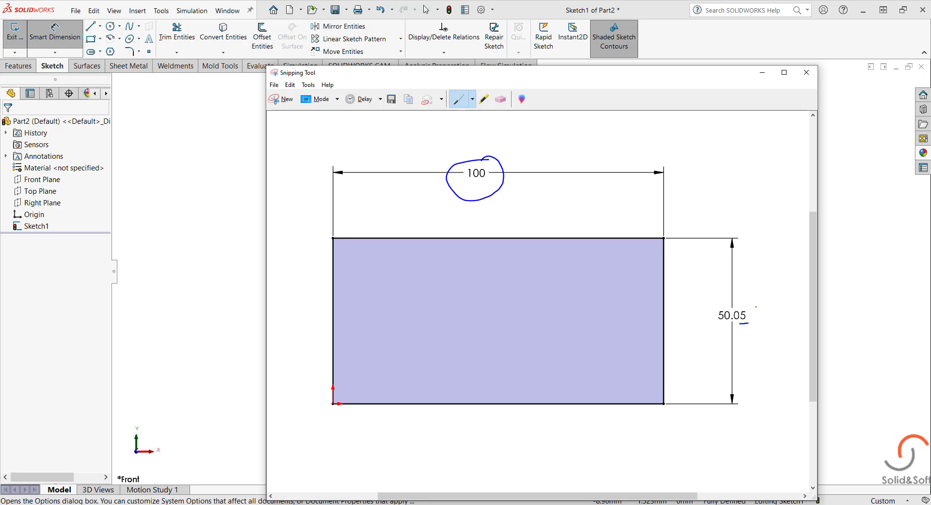
drag(756, 307, 759, 322)
click(232, 187)
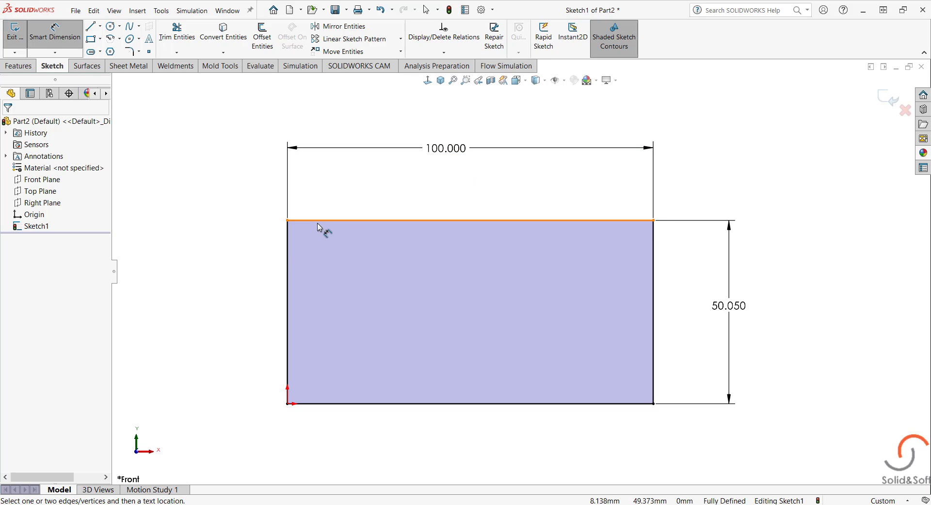
click(286, 250)
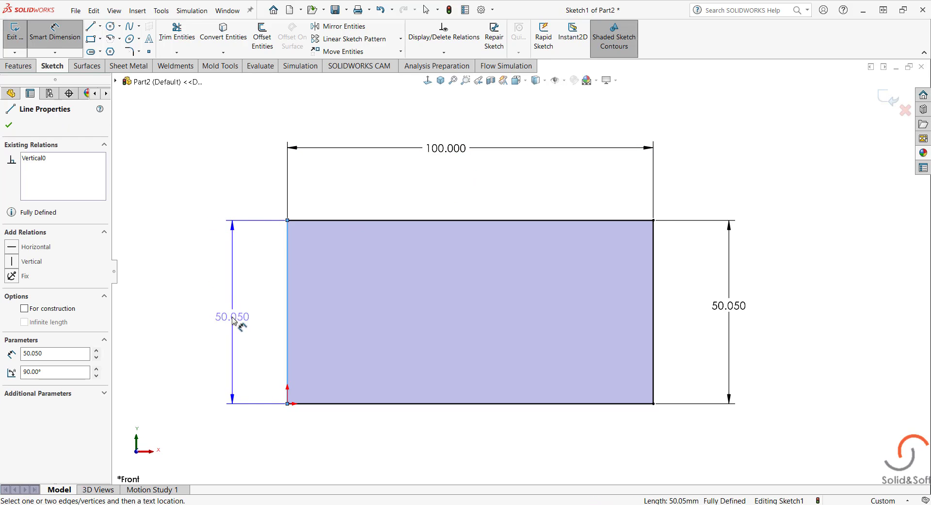
key(Escape)
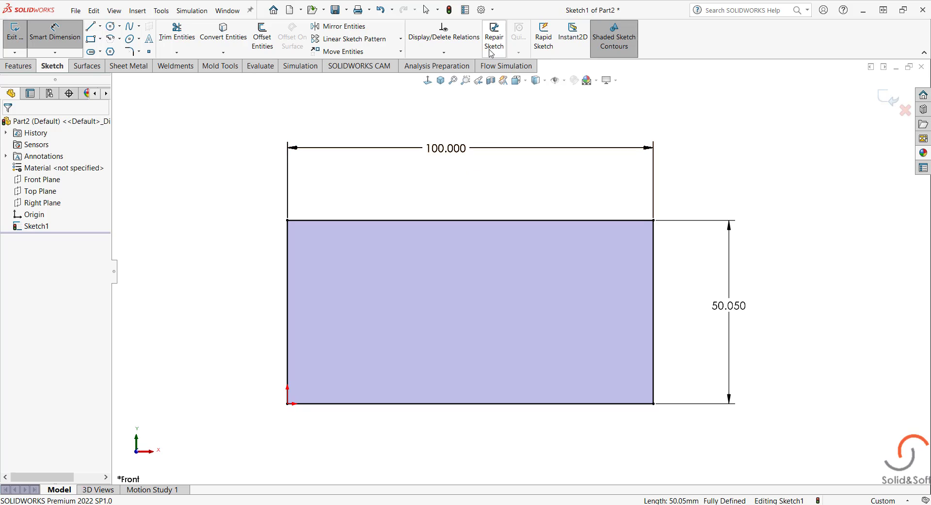
Step: Show the Document Properties Drafting Standard page, with ANSI-MODIFIED as the overall standard
click(481, 10)
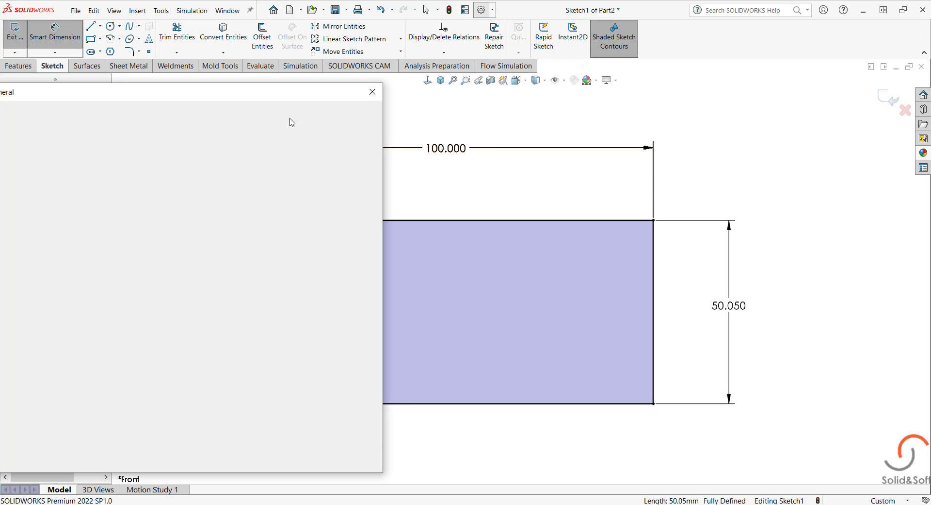
drag(244, 98, 404, 75)
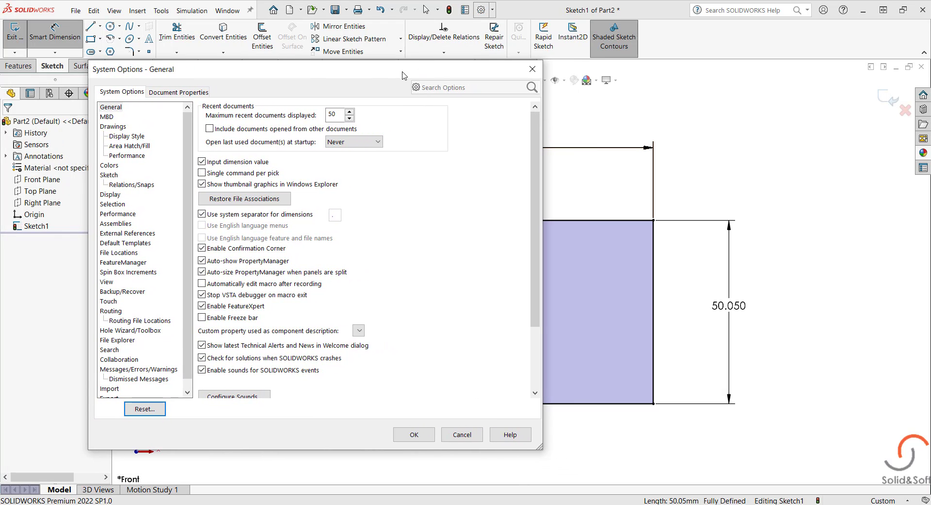
click(184, 93)
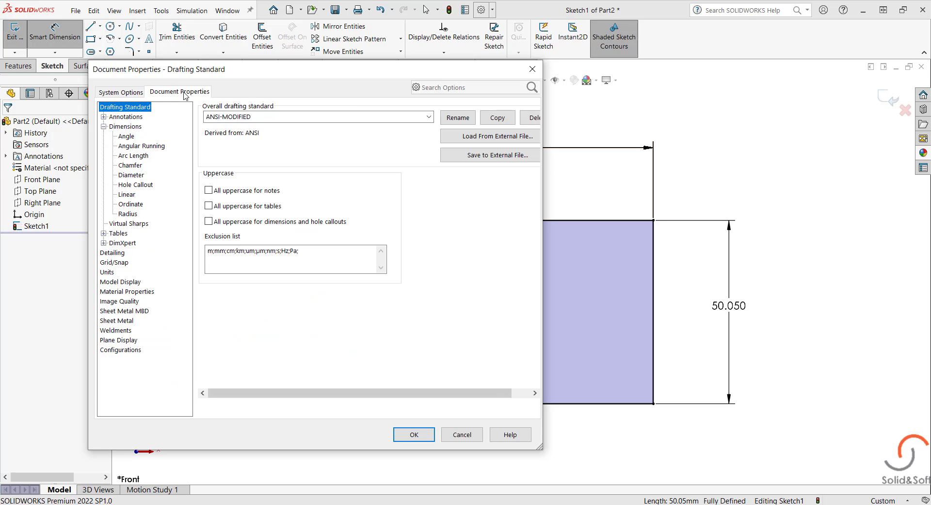
mouse_move(283, 76)
mouse_down()
mouse_move(217, 198)
mouse_move(357, 173)
mouse_up()
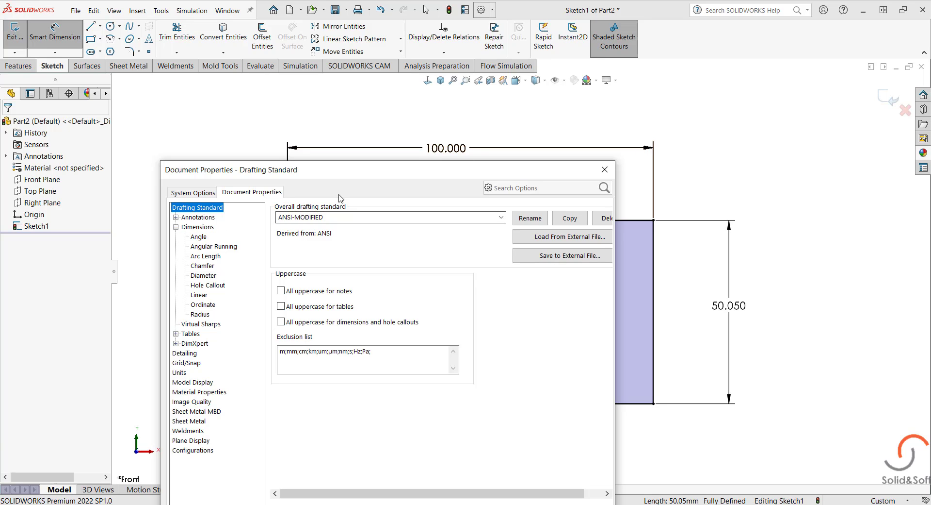
Step: Under Dimensions, set Trailing zeroes to Remove and confirm with OK
click(197, 228)
drag(349, 176, 144, 96)
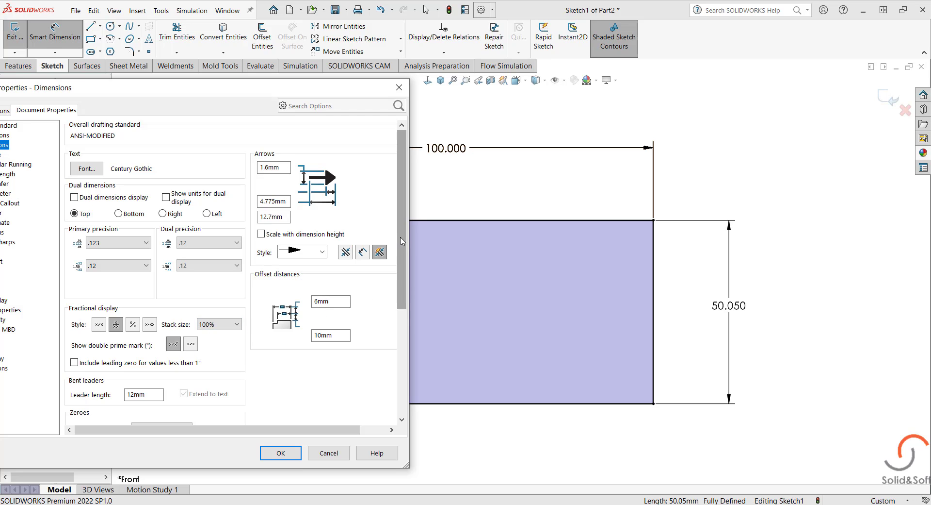
drag(401, 245, 399, 336)
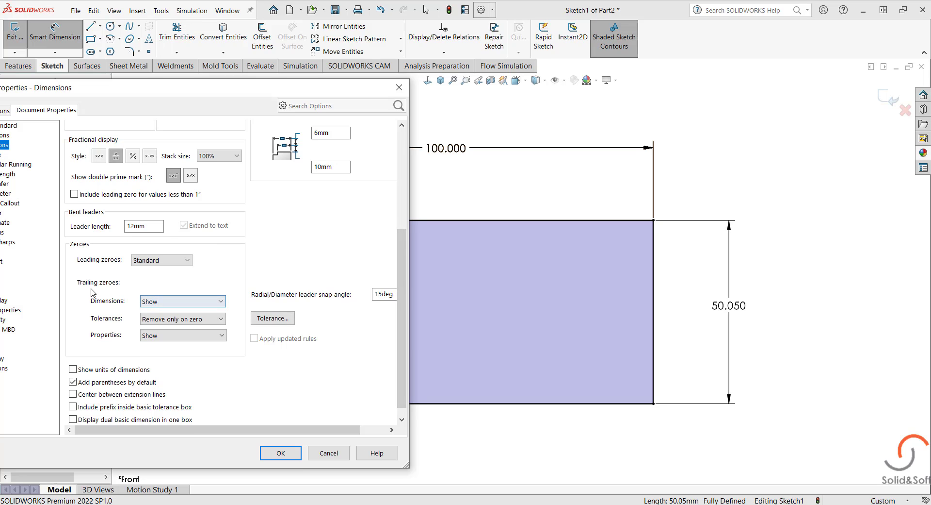
click(191, 306)
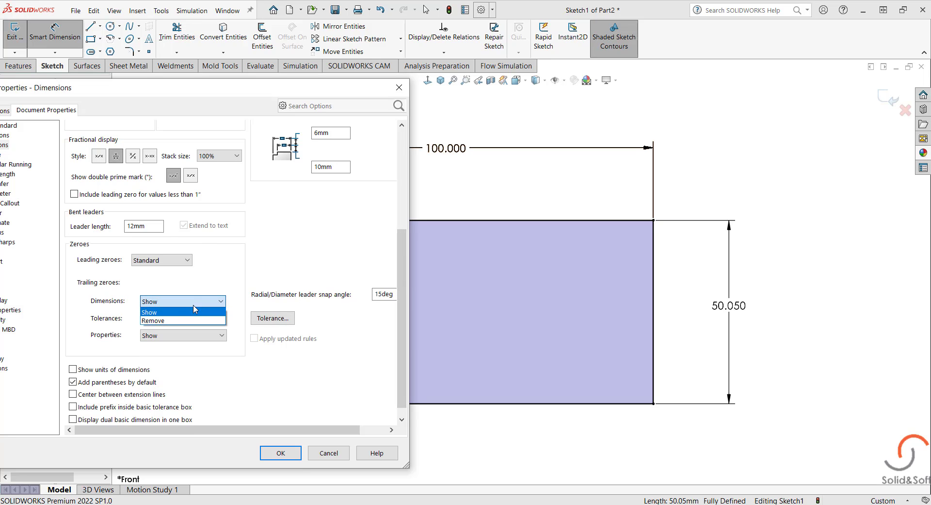
click(166, 321)
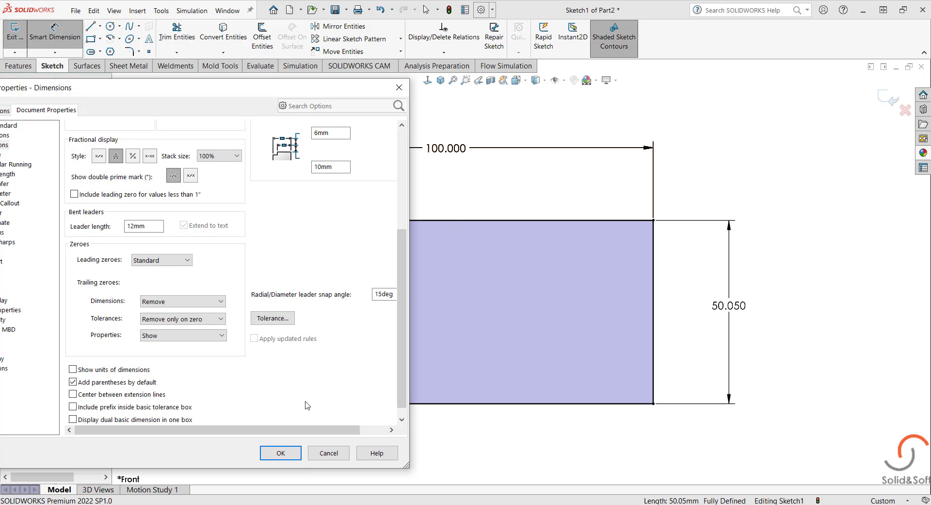
click(281, 453)
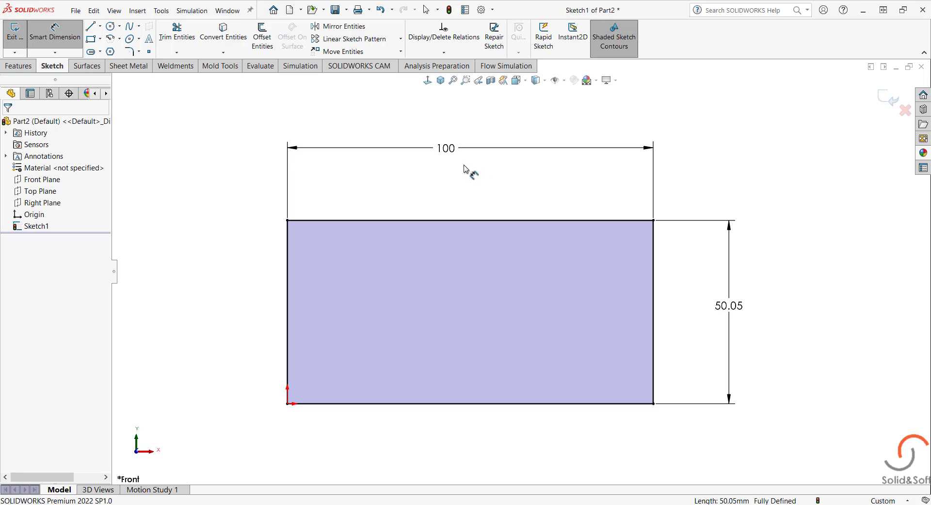